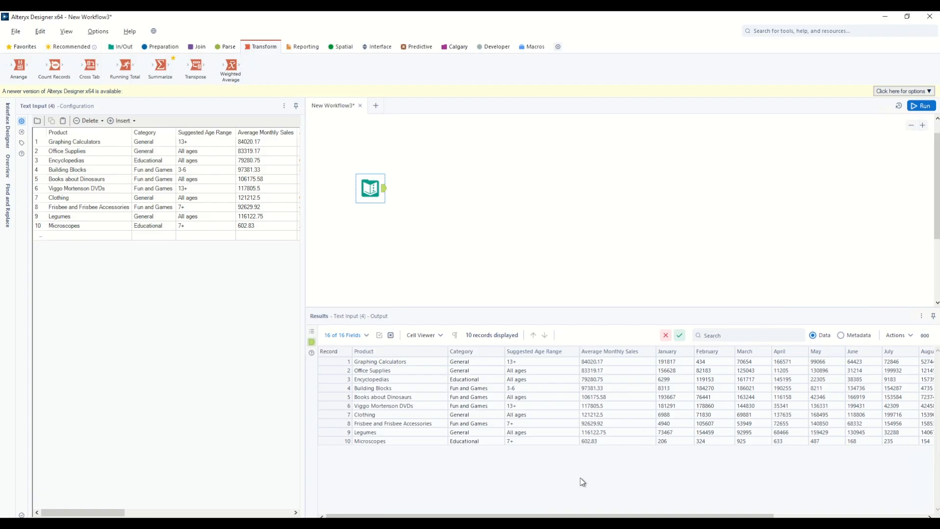
Examine the Text Input data across product, category, suggested age range, average monthly sales and the January to December columns.
left_click(391, 363)
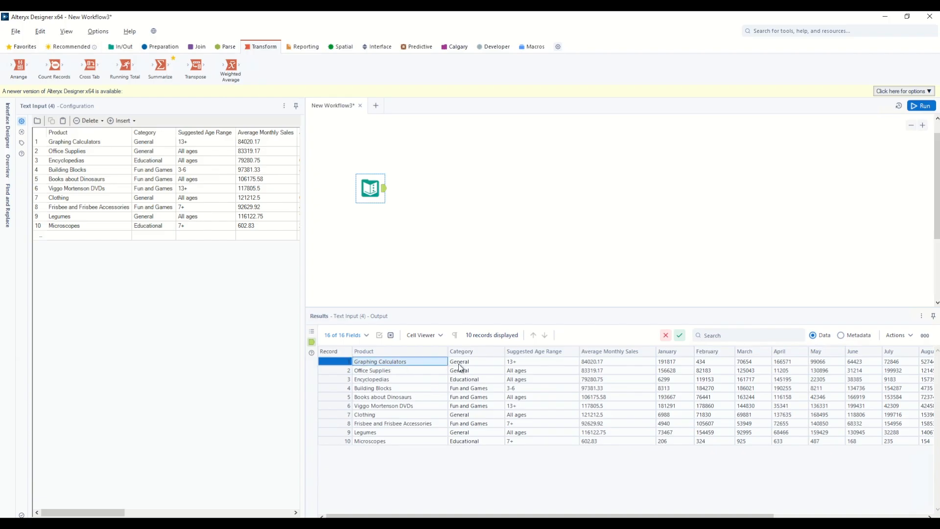
left_click(518, 364)
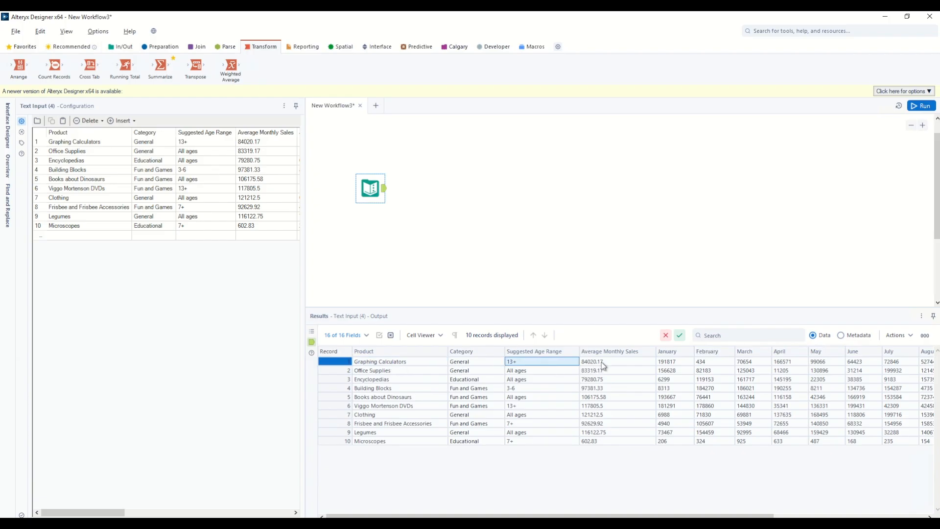
left_click(602, 364)
left_click_drag(676, 366, 748, 364)
left_click_drag(630, 512, 794, 502)
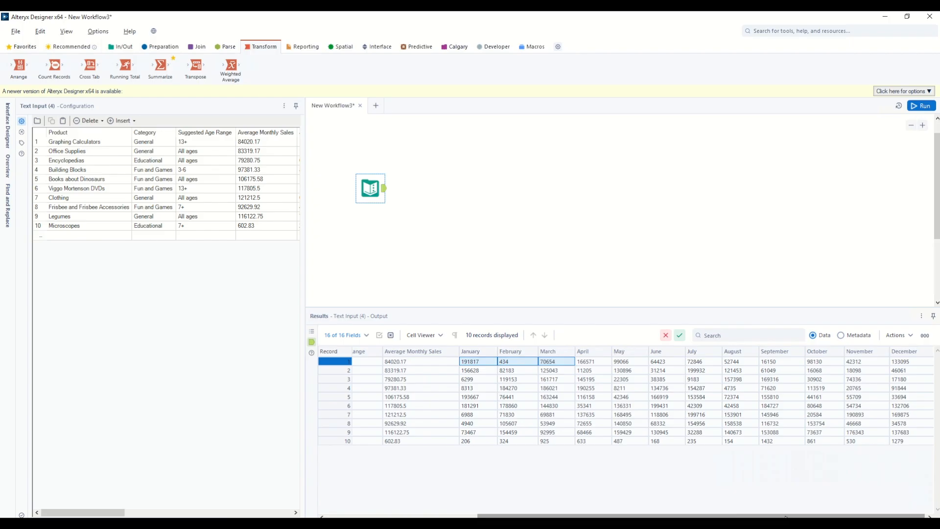
left_click_drag(785, 516, 776, 517)
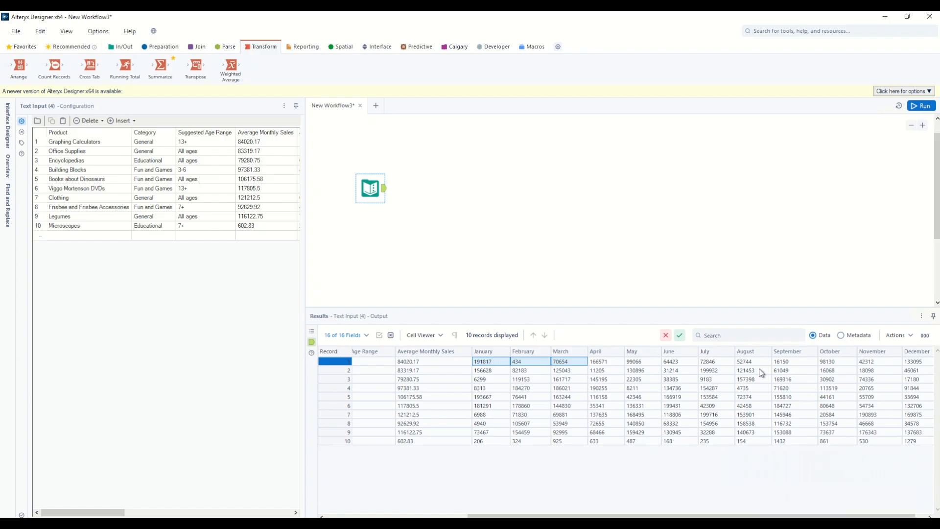
left_click_drag(723, 517, 582, 517)
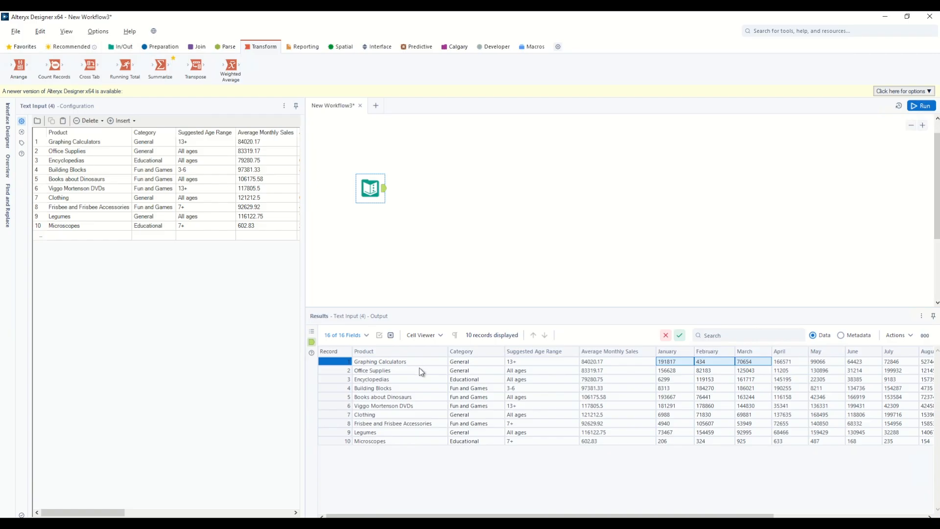
Add a Transpose tool after the Text Input, run the workflow with its default columns, and review the Name and Value output.
left_click_drag(196, 66, 418, 189)
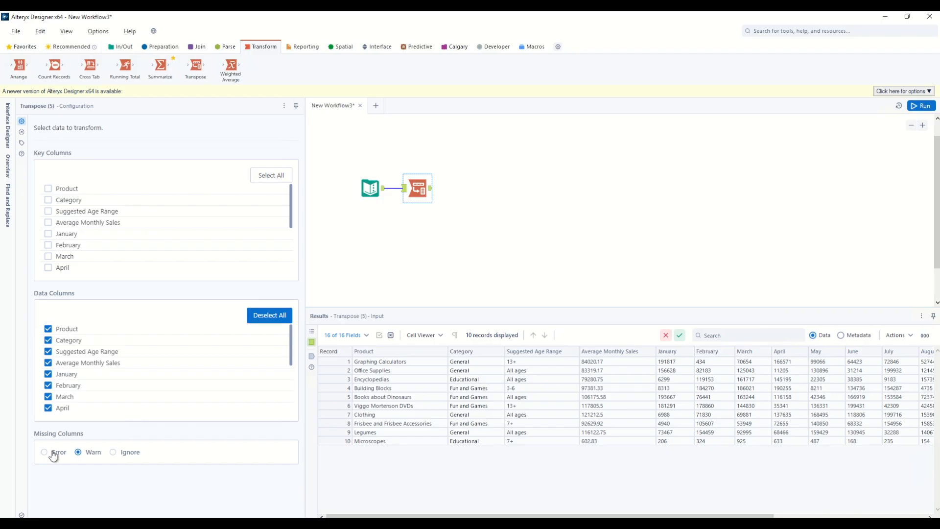
left_click(922, 106)
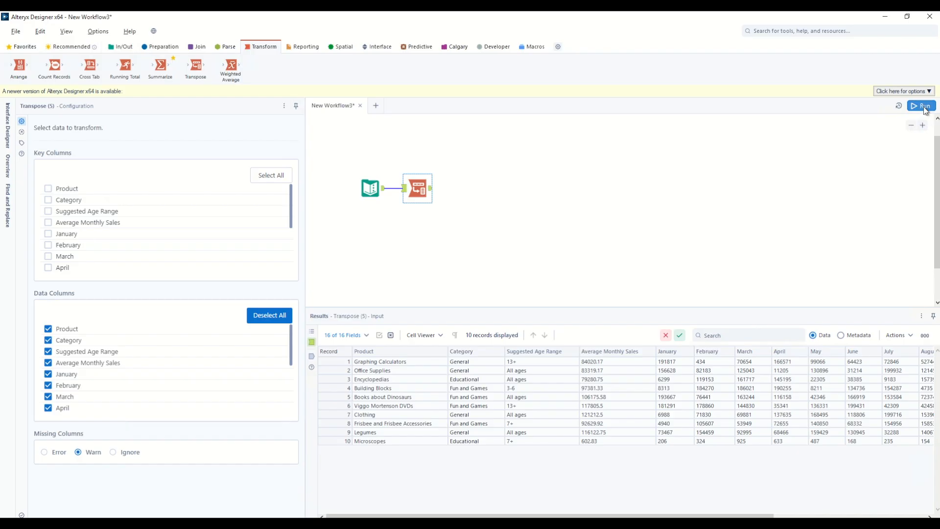
left_click(418, 188)
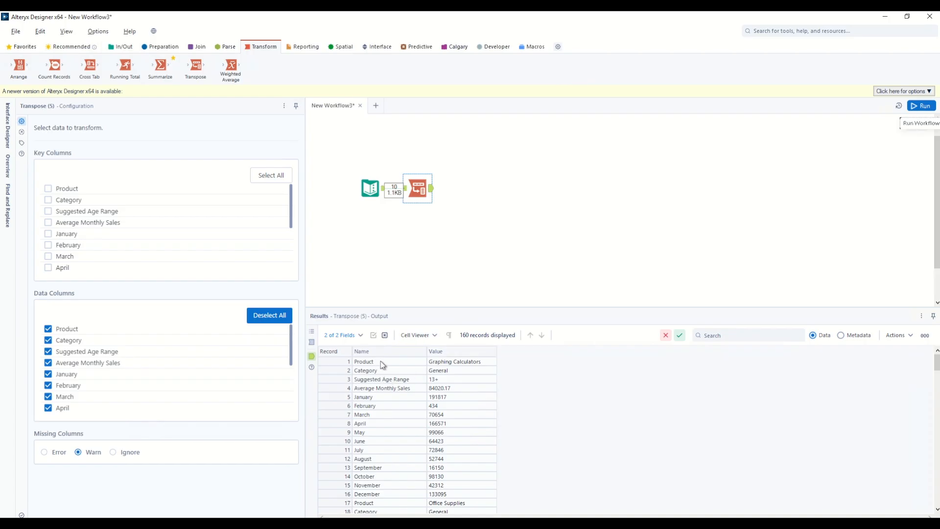
left_click_drag(384, 366, 392, 473)
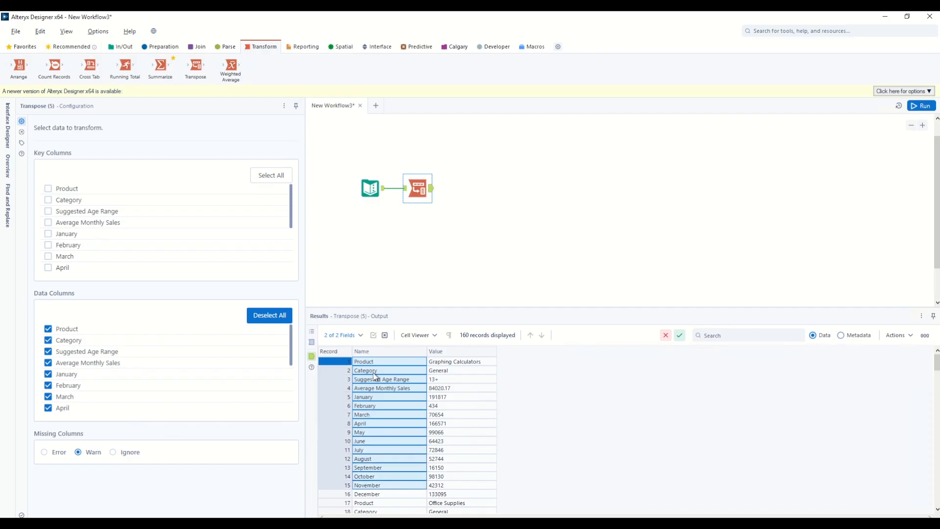
left_click_drag(448, 360, 454, 454)
left_click(453, 432)
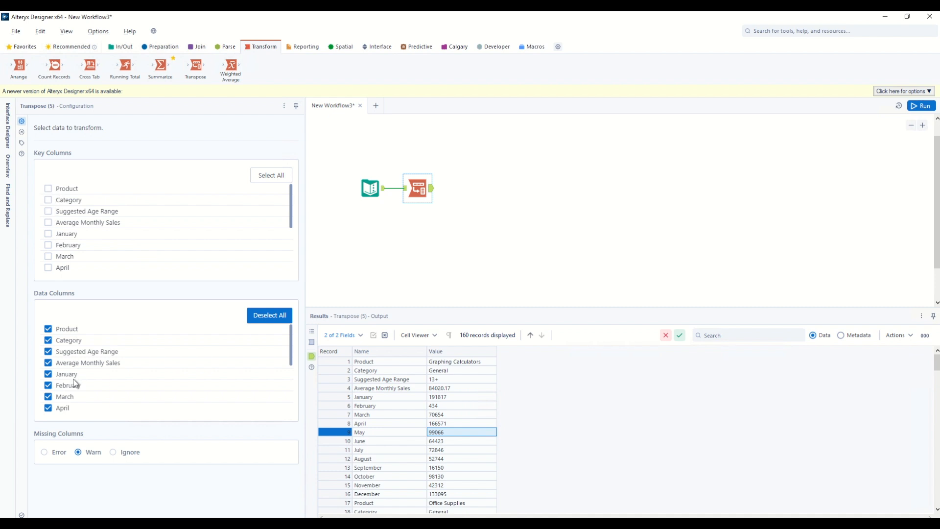
Set Product, Category, Suggested Age Range and Average Monthly Sales as Transpose key columns, and run the workflow to inspect the output.
left_click(48, 189)
left_click(48, 200)
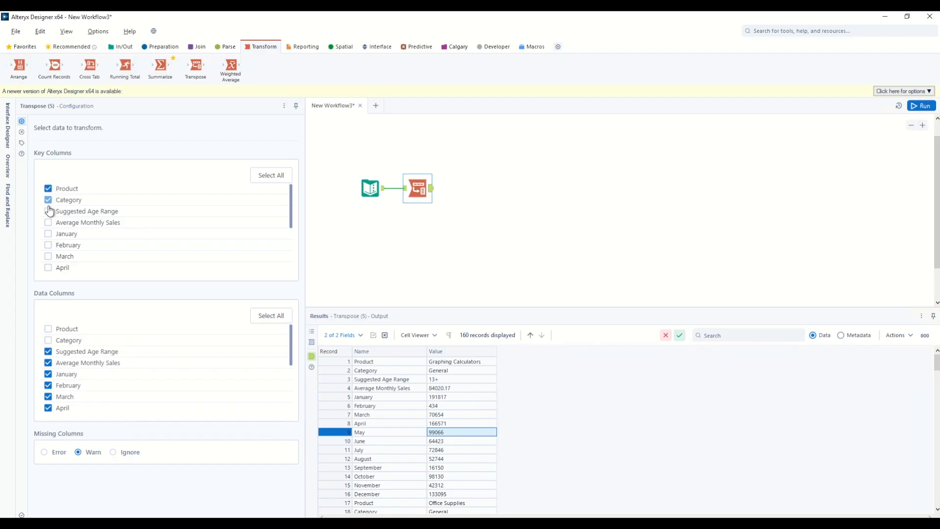
left_click(47, 211)
left_click(48, 222)
left_click(921, 106)
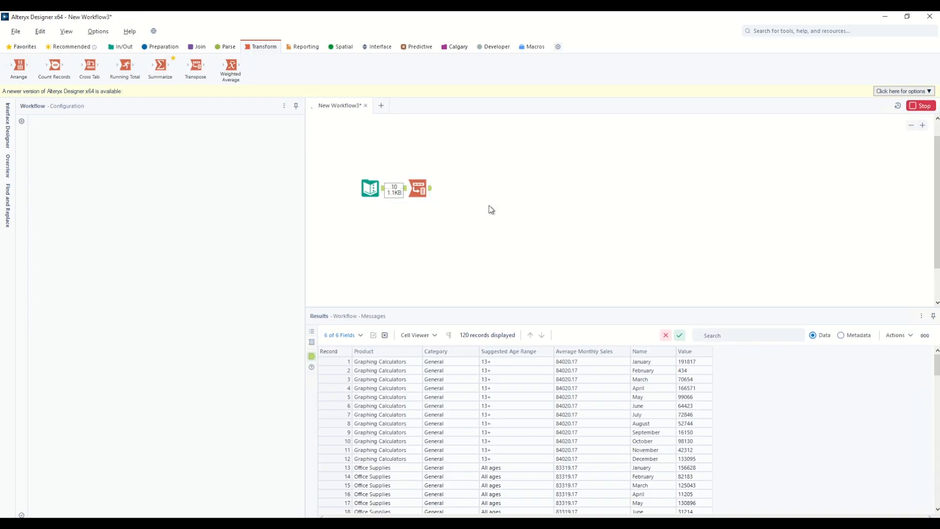
left_click(432, 194)
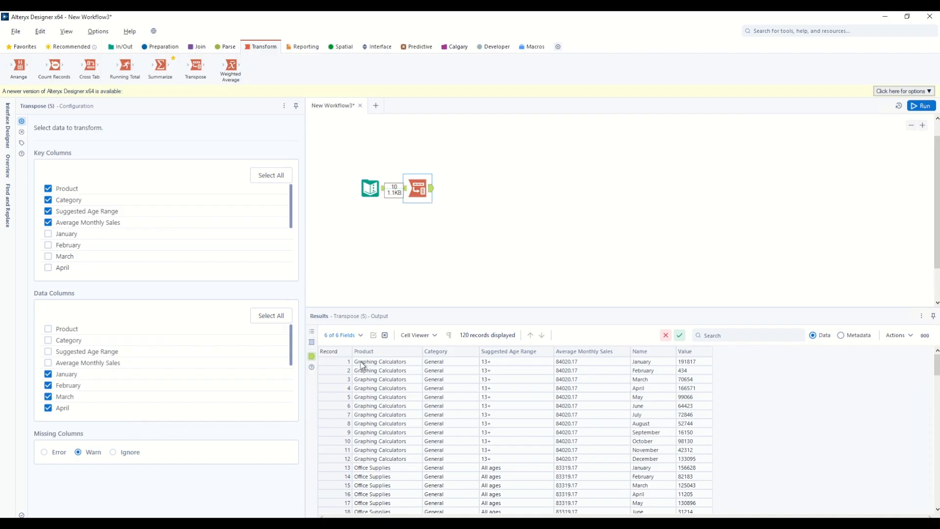
left_click_drag(361, 365, 554, 364)
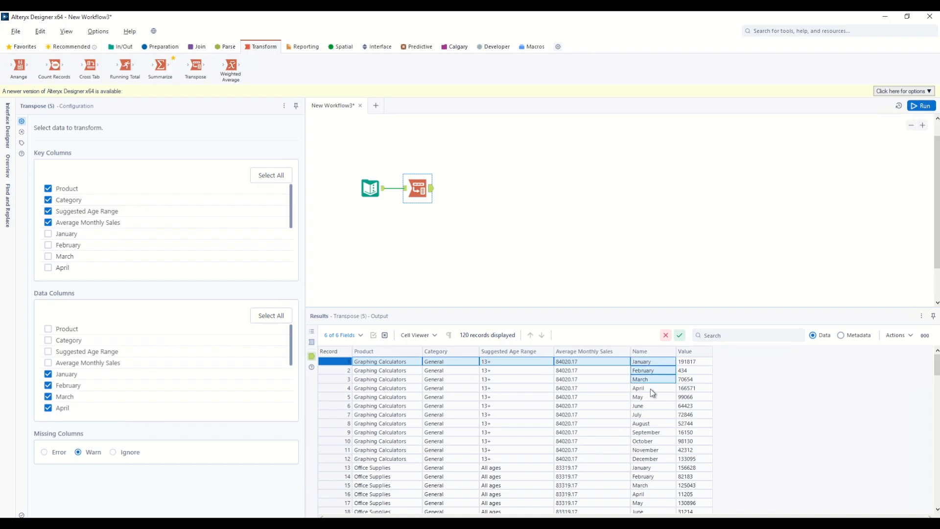
left_click_drag(649, 421, 653, 459)
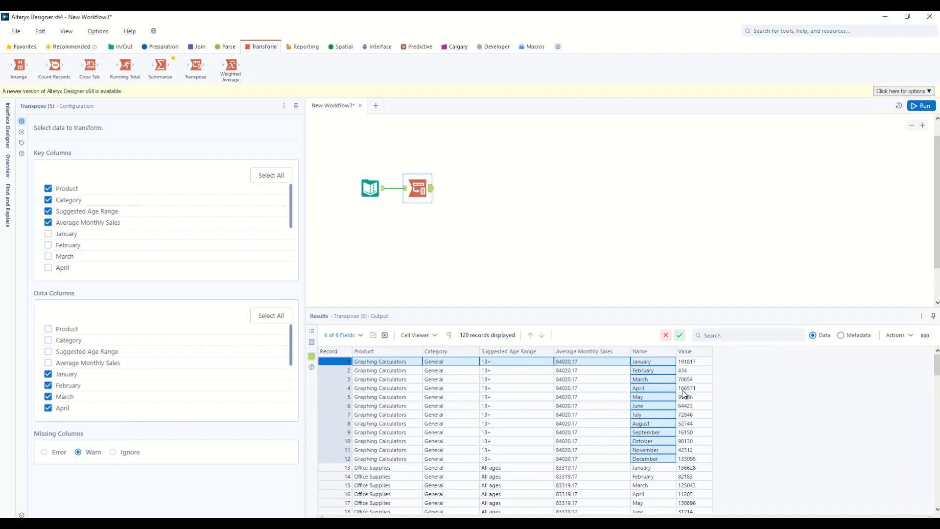
left_click_drag(695, 362, 697, 440)
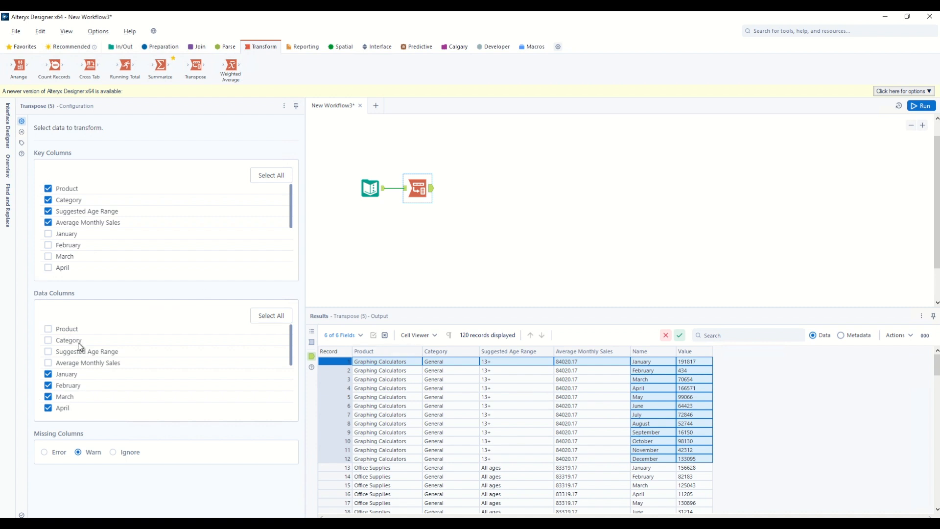
Reduce the Transpose key columns to Product only and run the workflow to inspect the output.
left_click(48, 222)
left_click(48, 211)
left_click(48, 200)
left_click(923, 107)
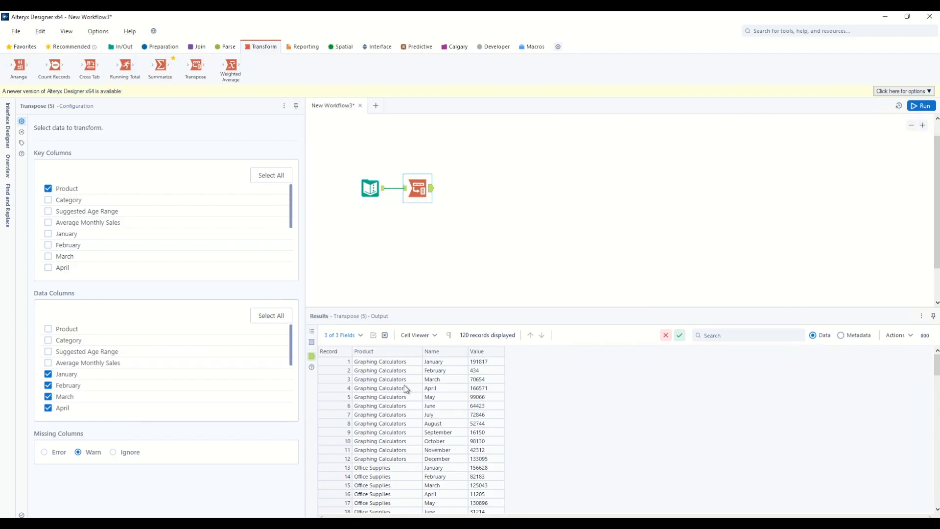
left_click_drag(393, 361, 397, 466)
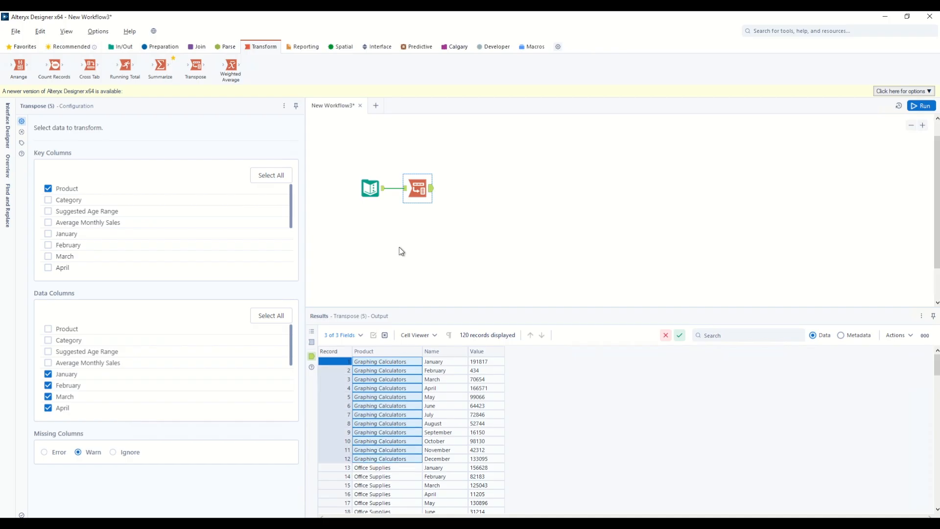
Compare the Average Monthly Sales column with the individual month columns in the Transpose tool's input data.
left_click(406, 192)
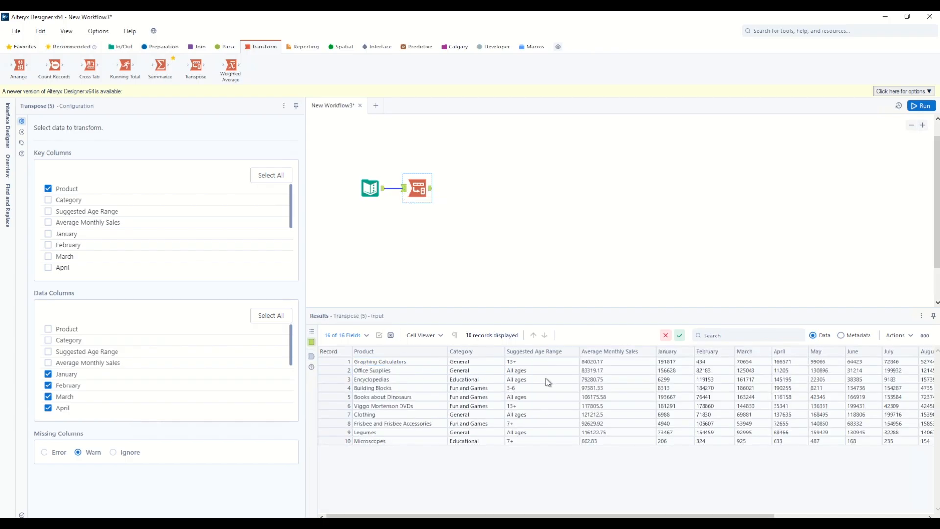
left_click_drag(590, 362, 609, 440)
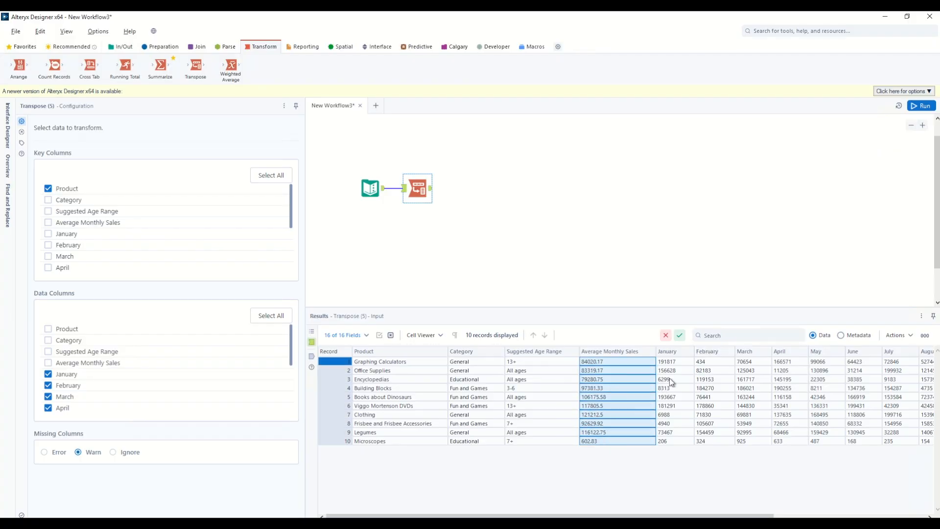
left_click_drag(672, 363, 818, 361)
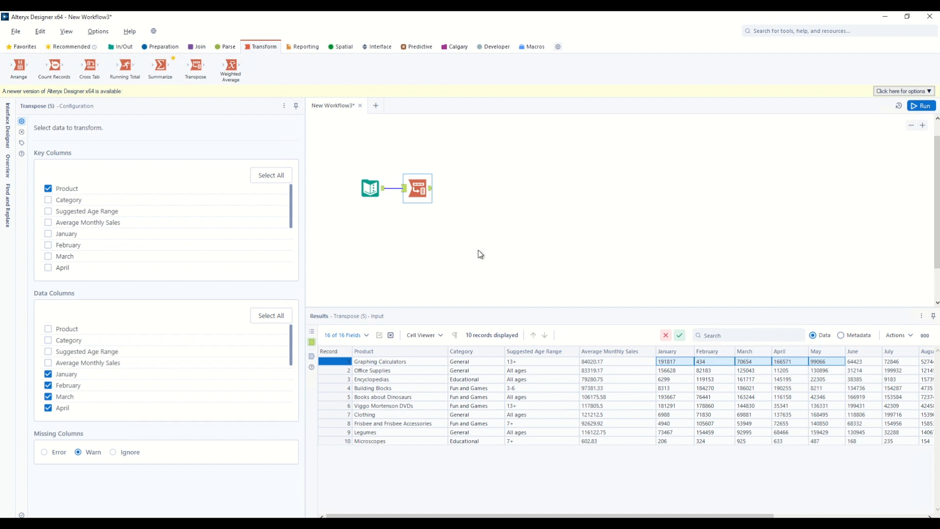
Insert a Record ID tool between the Text Input and the Transpose, and make RecordID the only key column instead of Product.
left_click(153, 46)
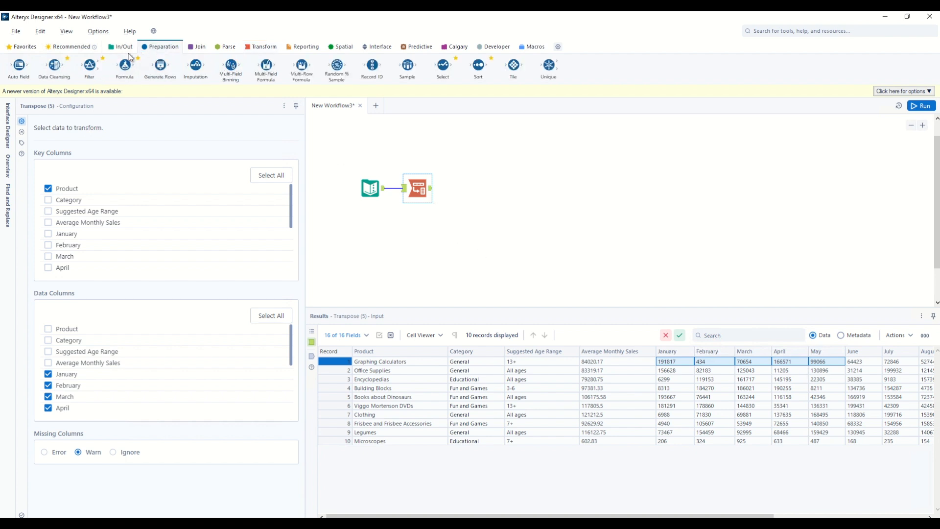
left_click_drag(372, 66, 400, 189)
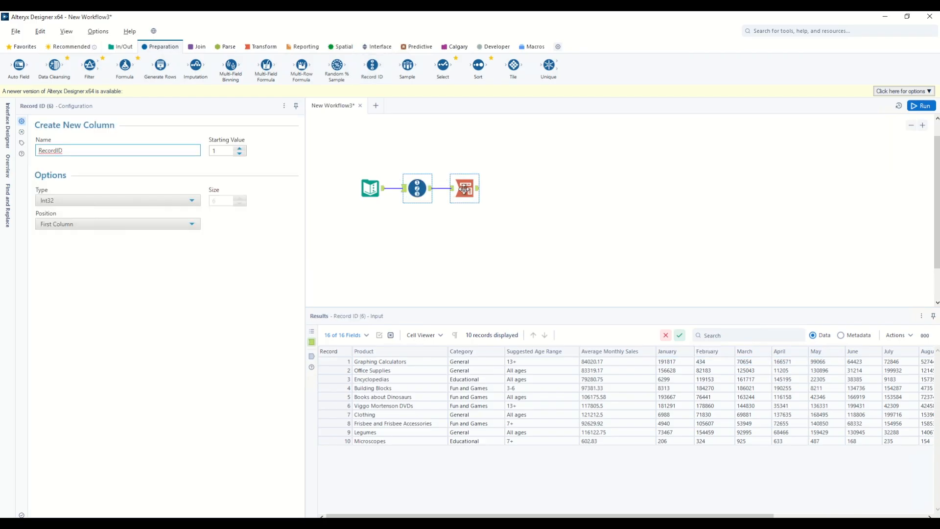
left_click(464, 189)
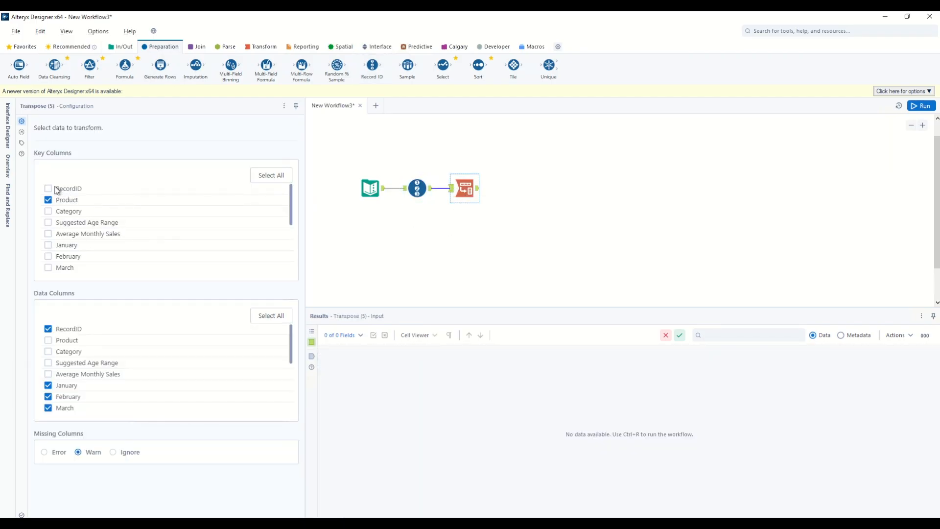
left_click(48, 189)
left_click(49, 200)
Run the workflow and review the Transpose output keyed by RecordID.
left_click(916, 107)
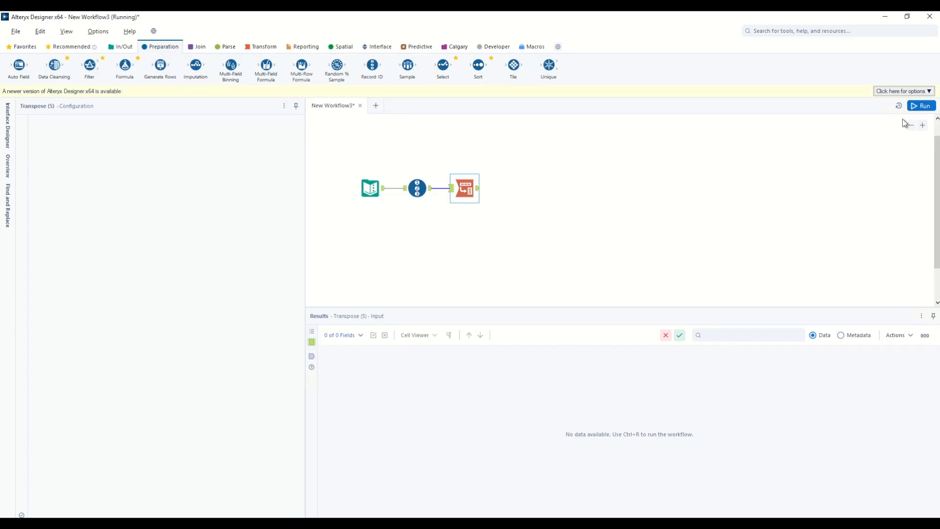
left_click(478, 190)
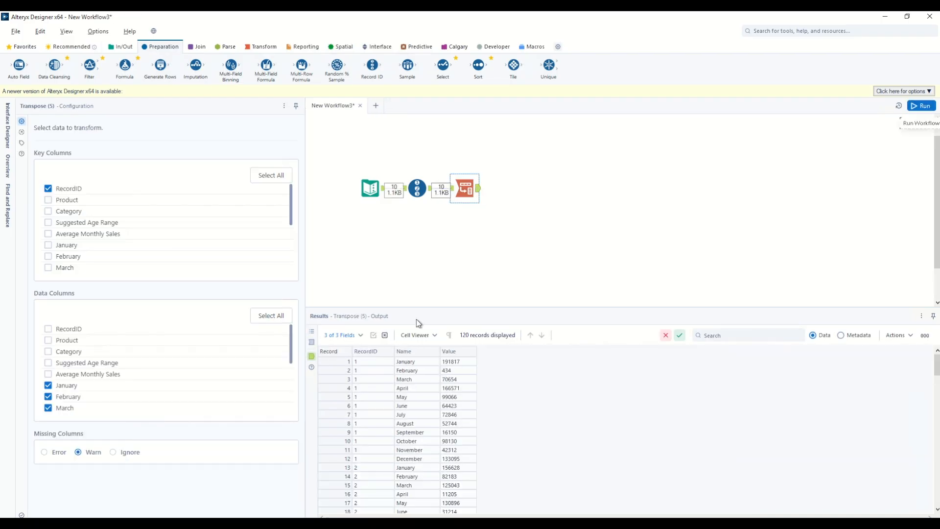
left_click_drag(365, 362, 371, 425)
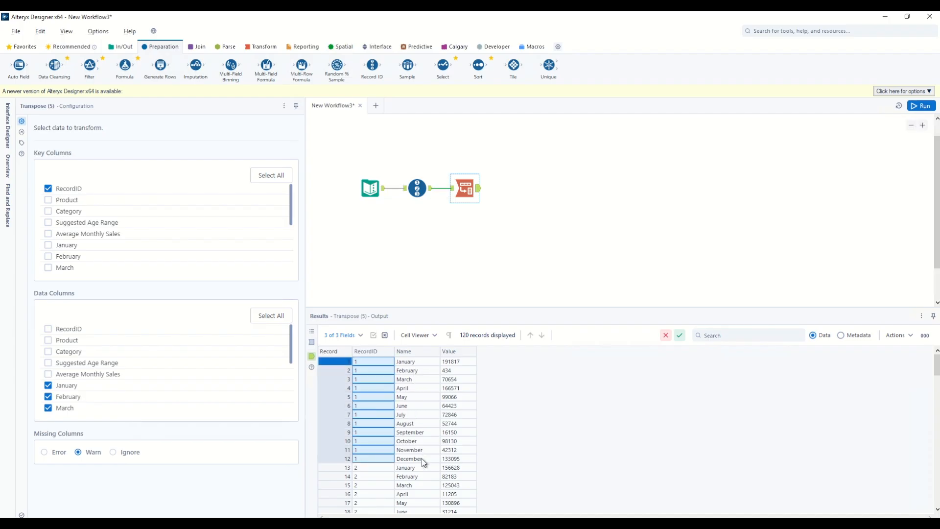
Add a Summarize tool after the Transpose, group by RecordID, and select the Value field for the next action.
left_click(246, 47)
left_click_drag(161, 65, 512, 190)
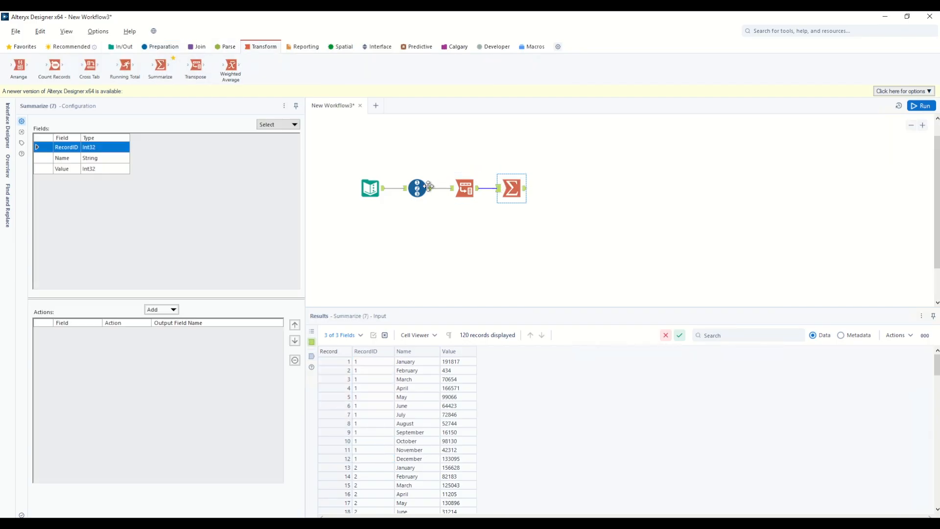
left_click(173, 313)
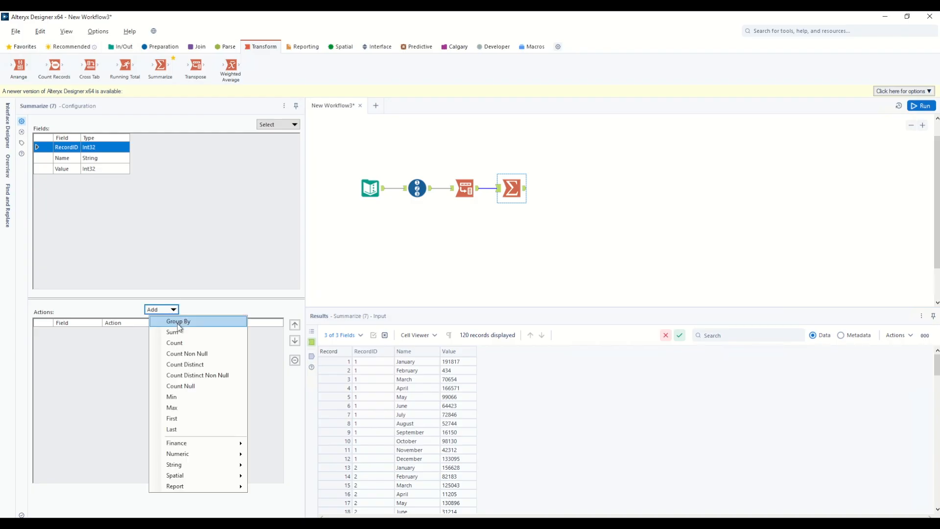
left_click(178, 323)
left_click(69, 170)
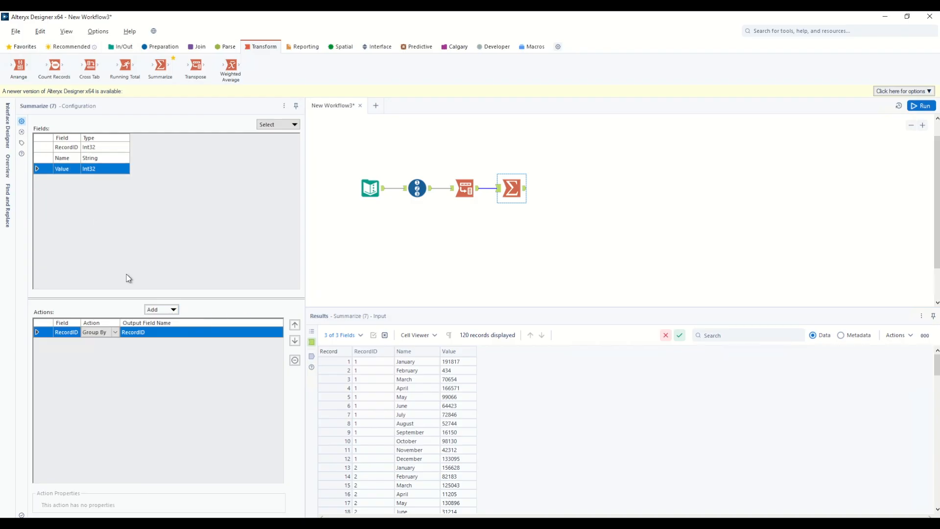
left_click(164, 310)
left_click(172, 332)
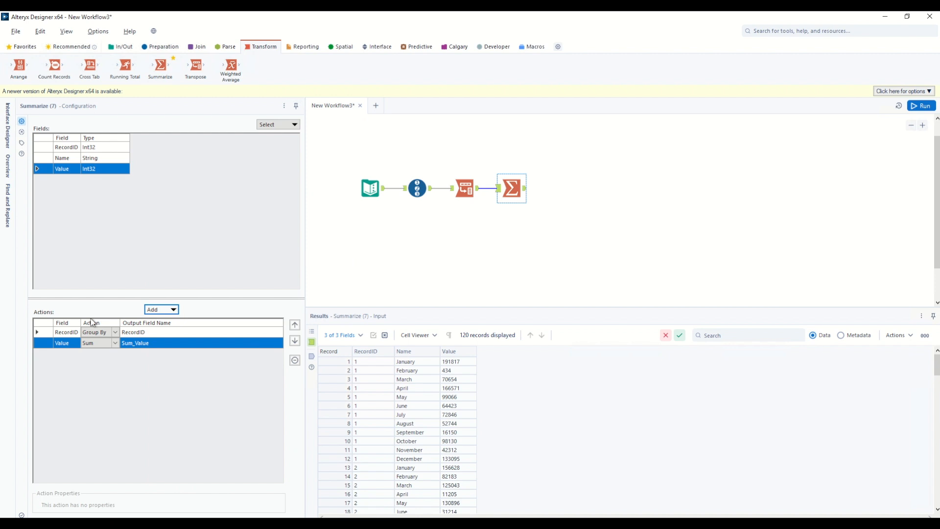
left_click(294, 361)
Add a numeric Average action on the Value field in the Summarize tool.
left_click(171, 312)
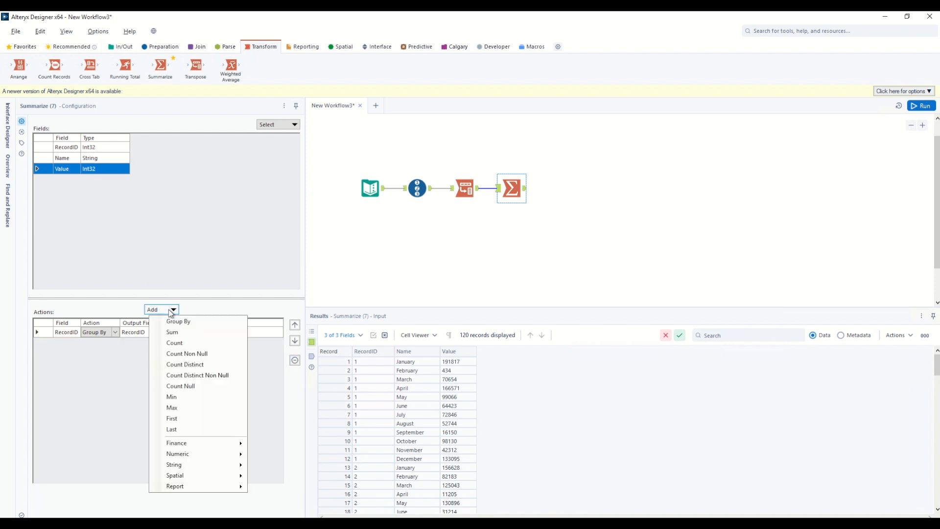
mouse_move(227, 453)
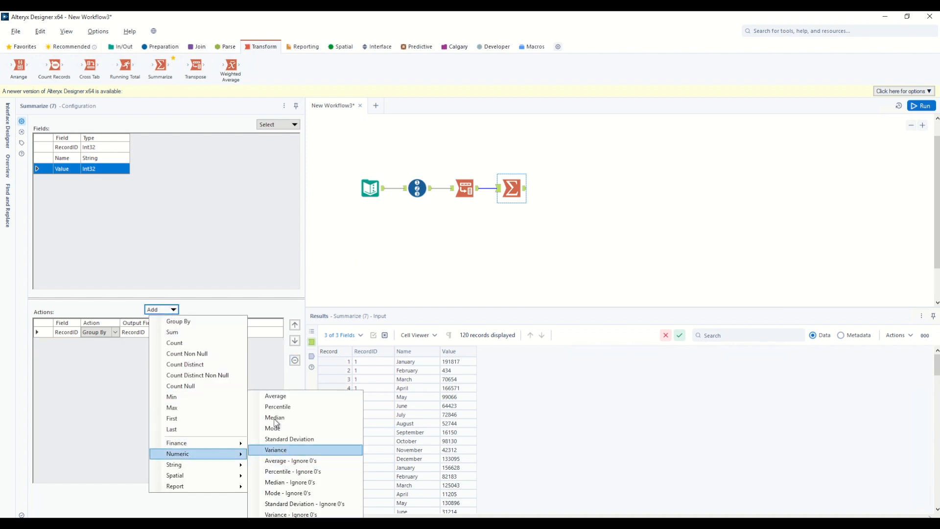
left_click(272, 396)
Select the Transpose and Summarize tools together and shift them down the canvas below the Record ID tool's row.
left_click_drag(463, 163, 526, 218)
key("Down")
key("Down")
key("Down")
key("Down")
key("Down")
key("Down")
key("Down")
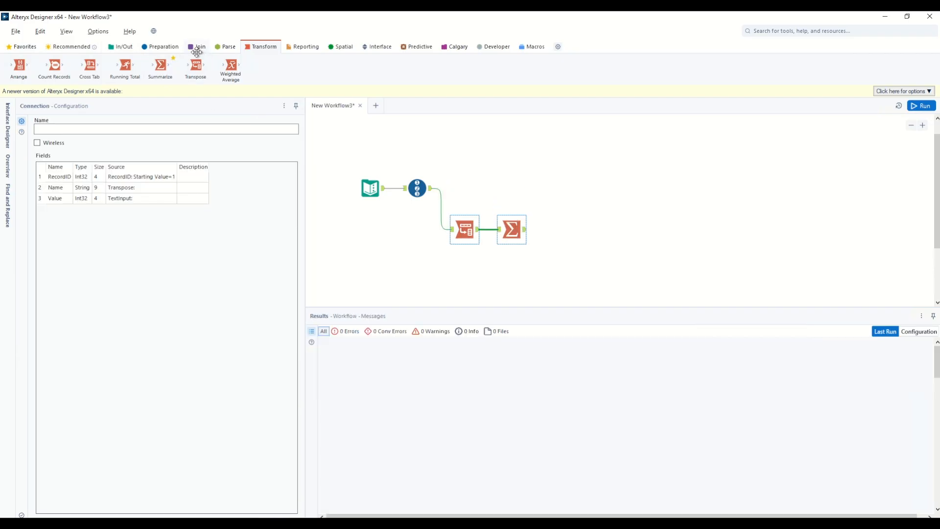
Place a Join tool that takes the Record ID output as its left input and the Summarize output as its right input.
left_click(197, 48)
left_click_drag(125, 65, 552, 194)
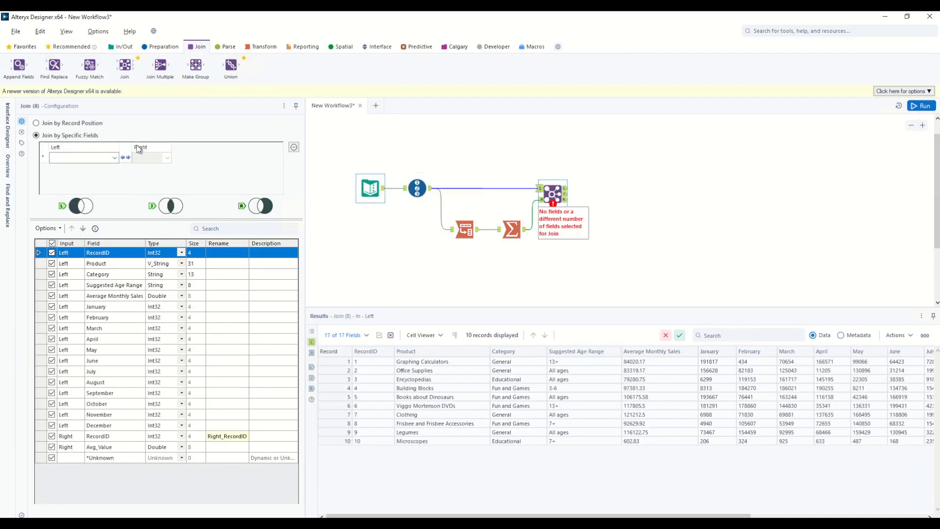
Join the left and right inputs on RecordID and exclude the right input's duplicate RecordID field from the output.
left_click(115, 157)
left_click(68, 169)
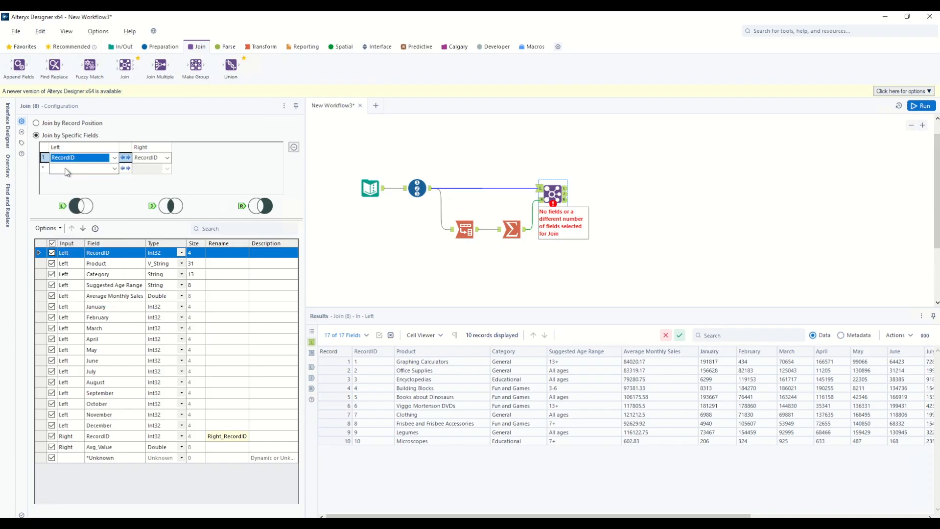
left_click(51, 436)
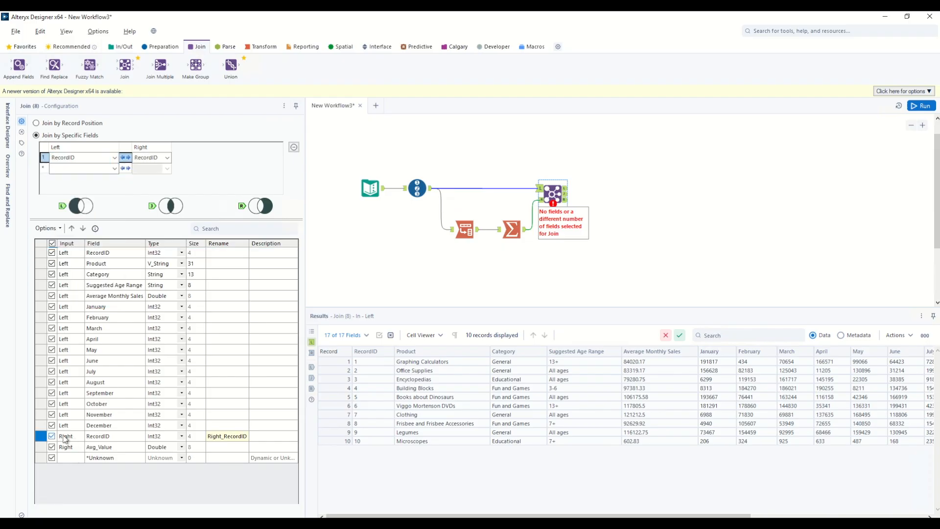
Move the January to December fields and the right RecordID below Avg_Value in the Join's field order, and run the workflow.
left_click(100, 307, "shift")
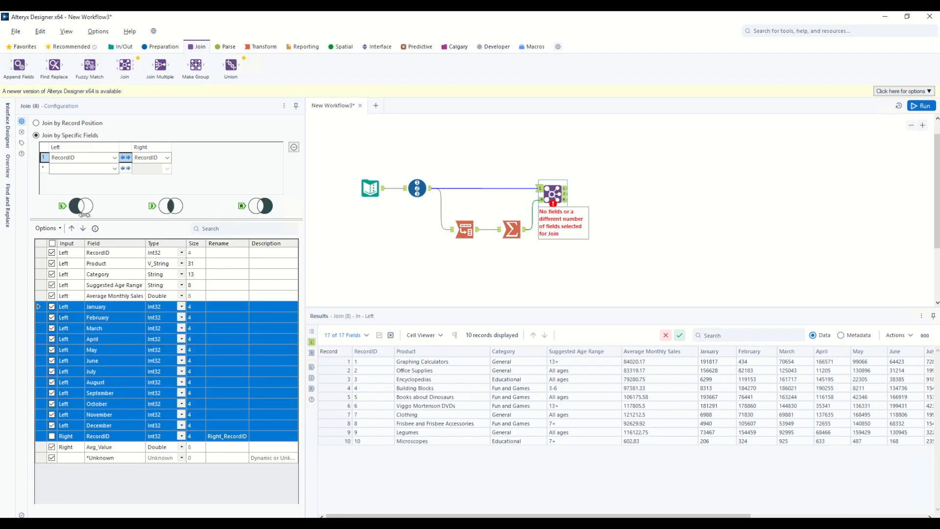
left_click(83, 229)
left_click(920, 106)
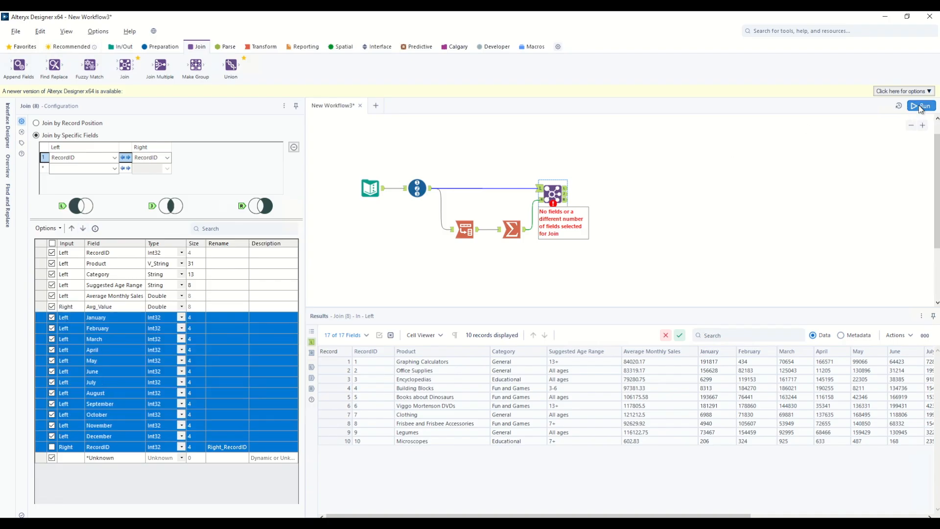
Examine the Join's matched output, comparing the Average Monthly Sales column with Avg_Value for every record.
left_click(559, 200)
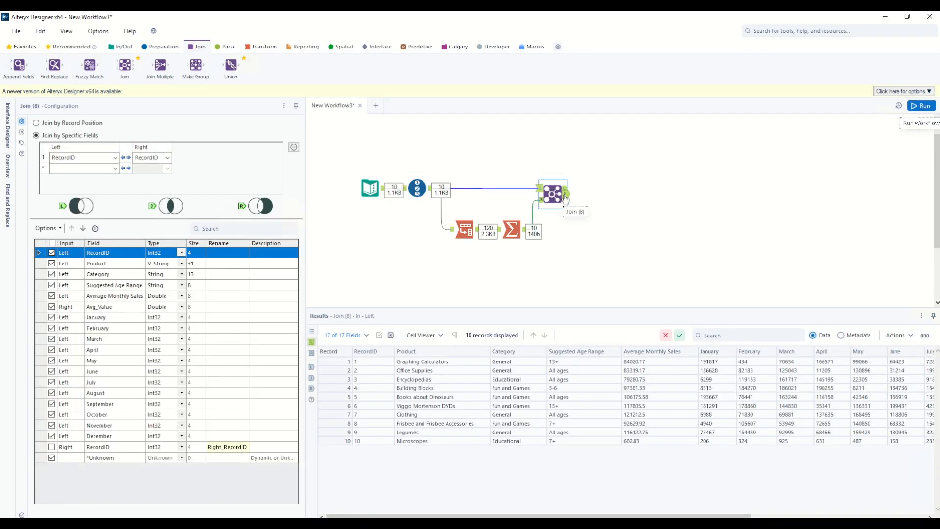
left_click_drag(365, 362, 366, 442)
left_click_drag(669, 362, 669, 412)
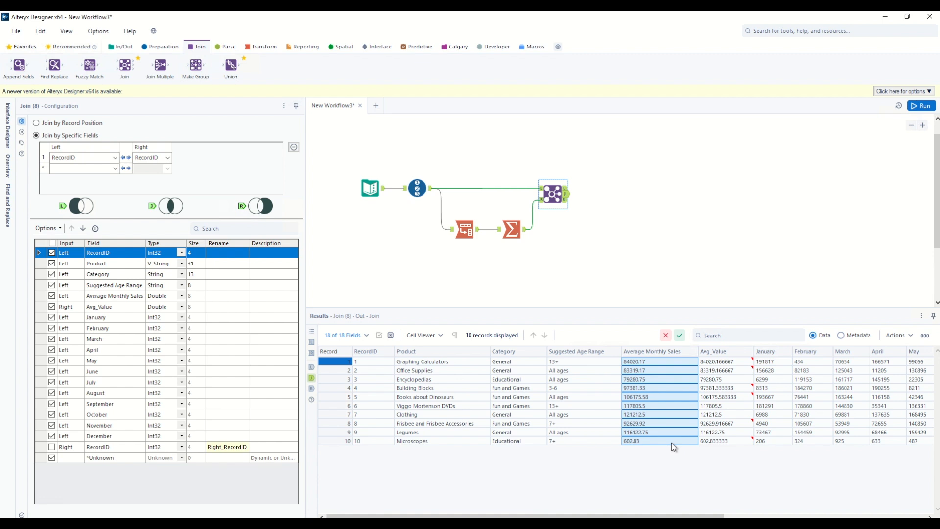
left_click_drag(722, 363, 730, 444)
Review the Transpose tool's output and the monthly columns of its input data, and go on to the Summarize tool.
left_click(472, 226)
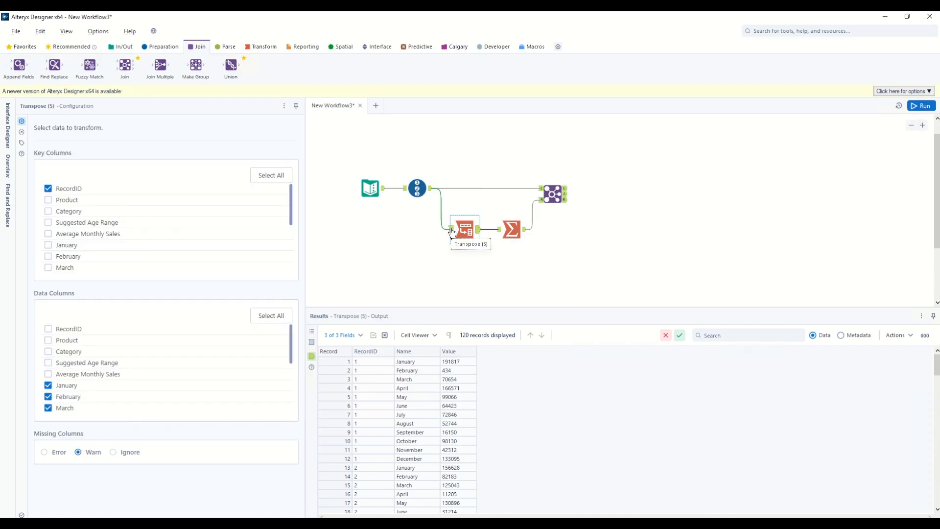
left_click(451, 230)
left_click_drag(405, 365, 648, 362)
left_click_drag(708, 363, 861, 363)
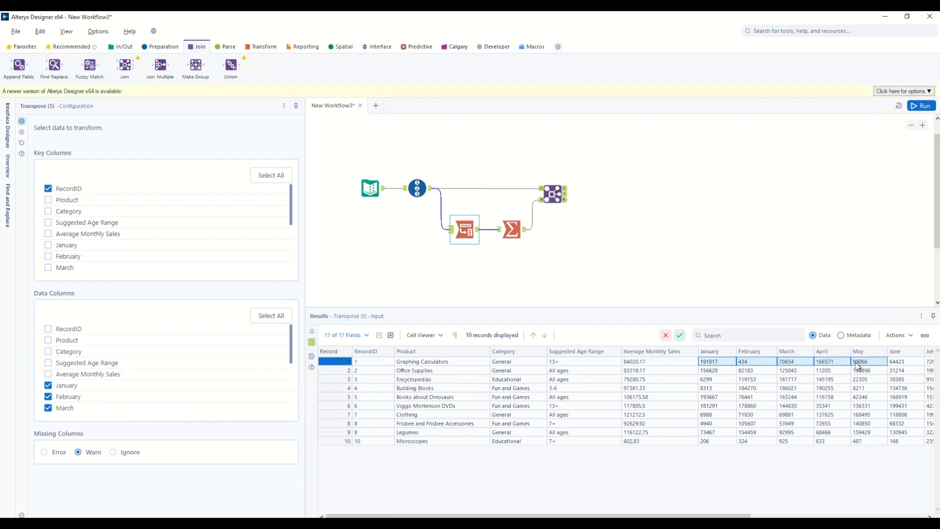
left_click(513, 234)
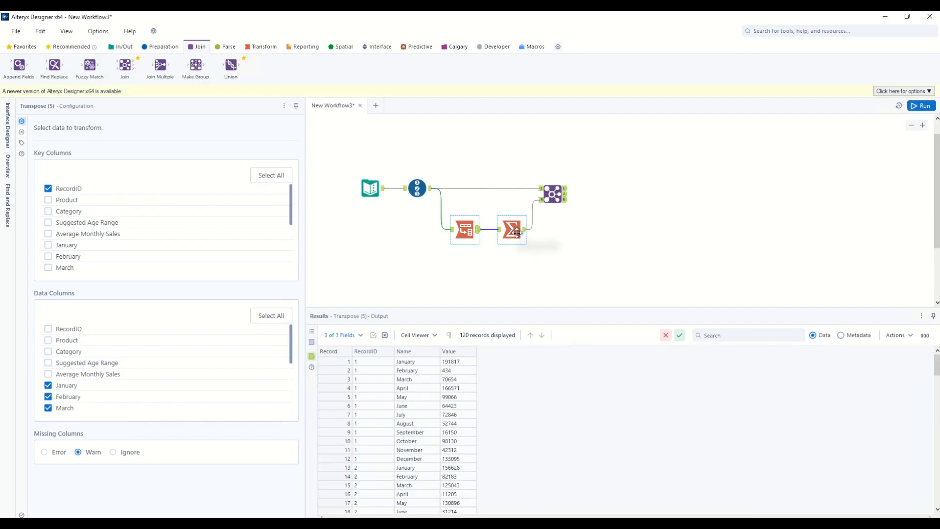